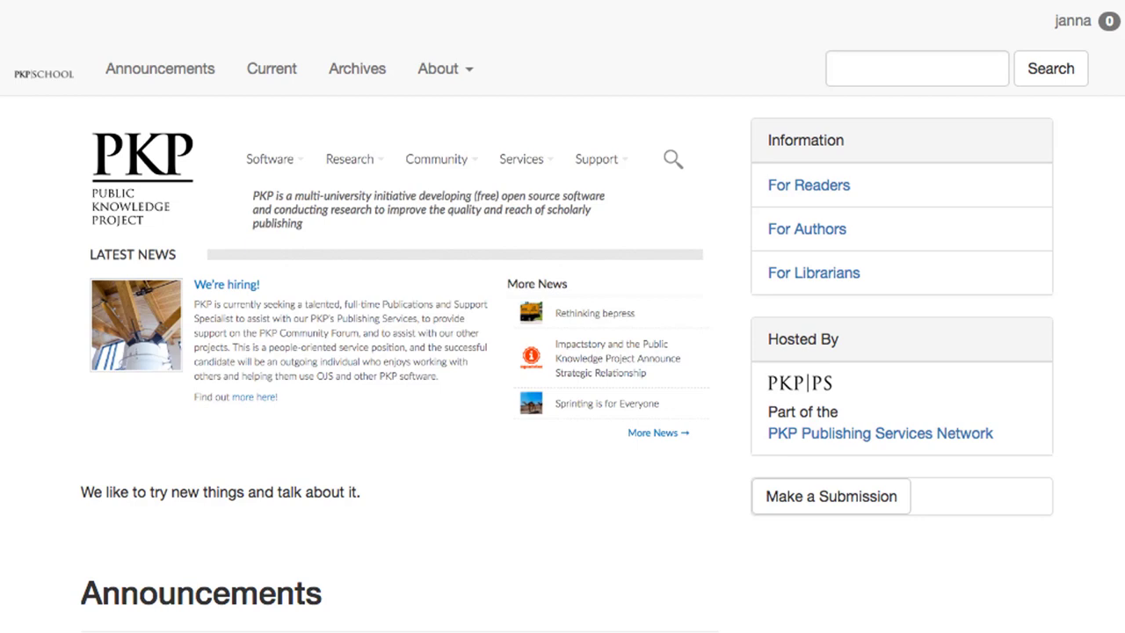
# Go from the public site through the Dashboard to Settings > Workflow
pyautogui.click(1105, 25)
pyautogui.click(1065, 63)
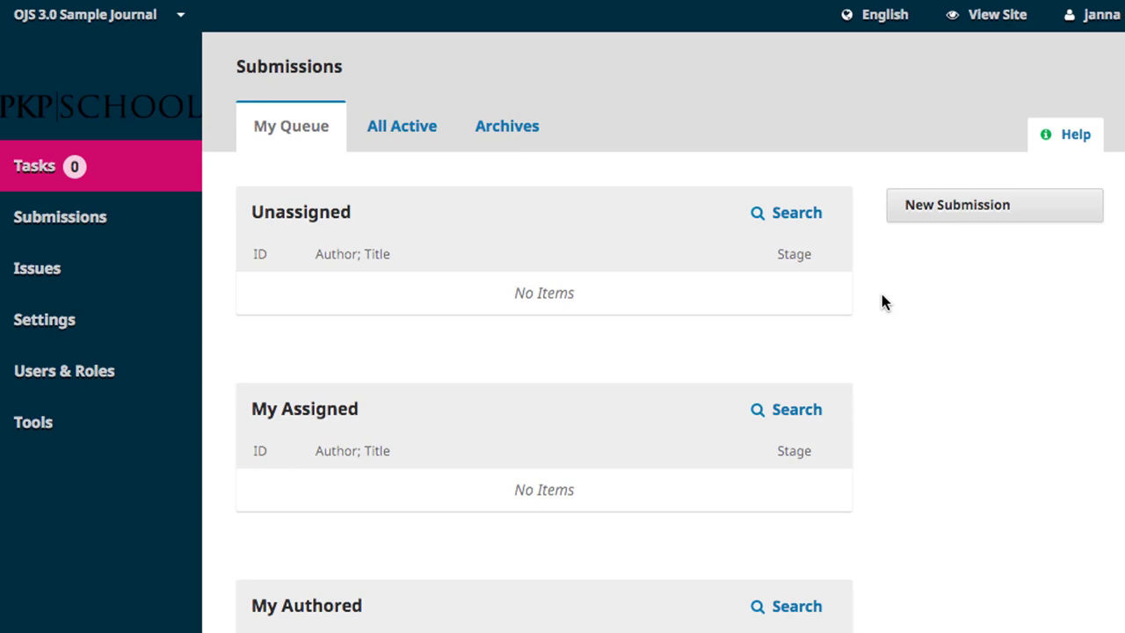
pyautogui.moveTo(291, 334)
pyautogui.click(271, 430)
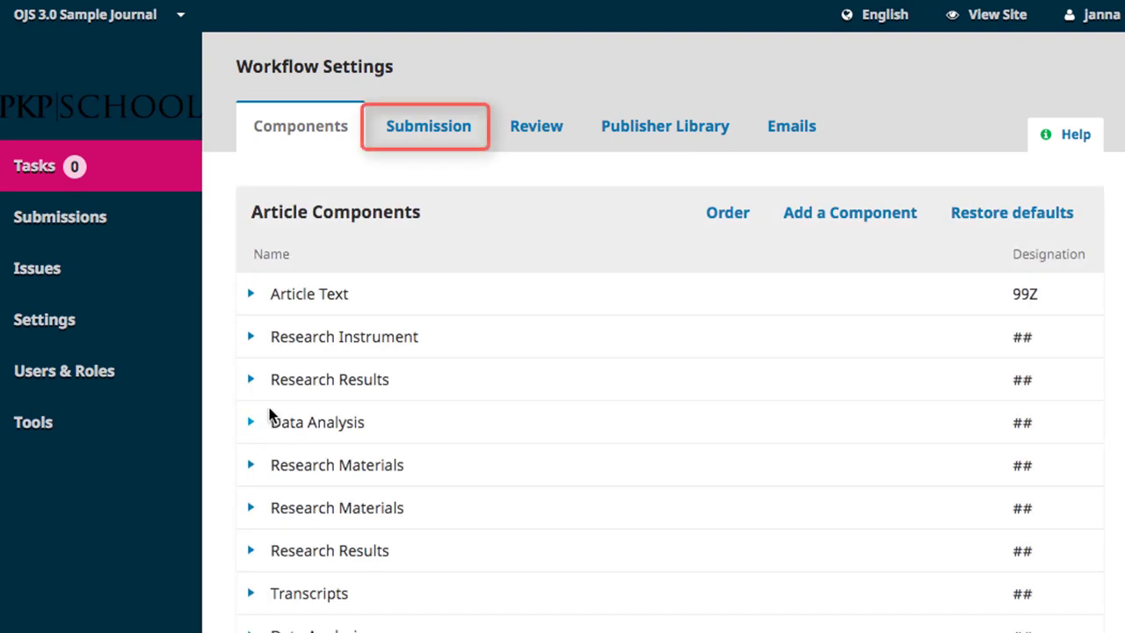
# On the Submission tab, enter 'Test information.' as the Author Guidelines
pyautogui.click(437, 130)
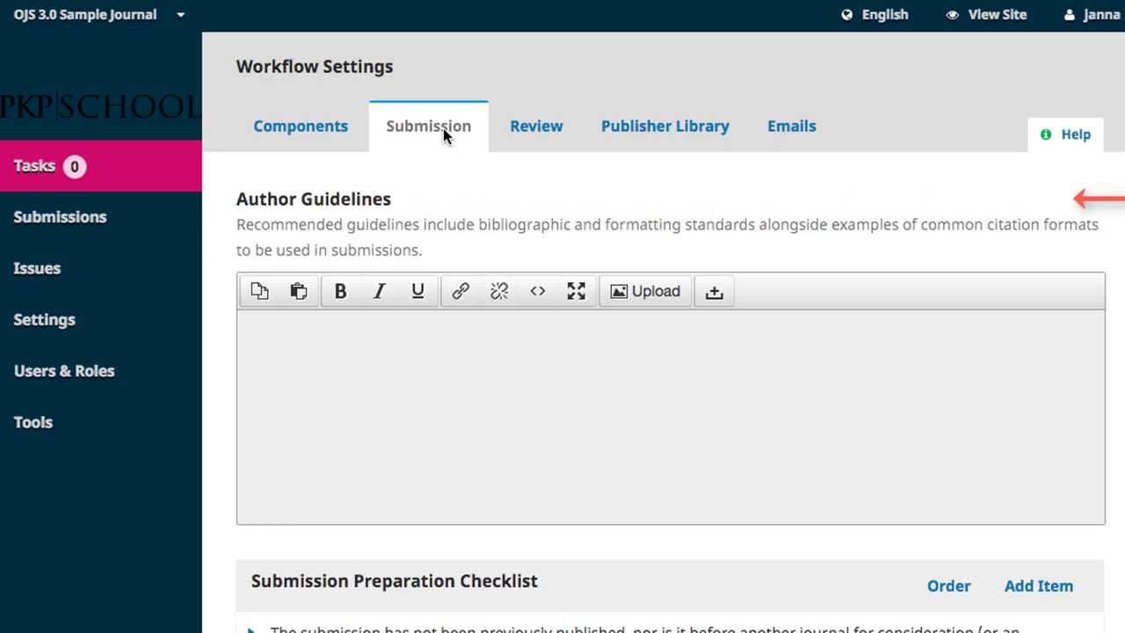
pyautogui.write('Test information.')
# Expand the 'not previously published' checklist item to reveal Edit and Delete
pyautogui.scroll(-5, 482, 569)
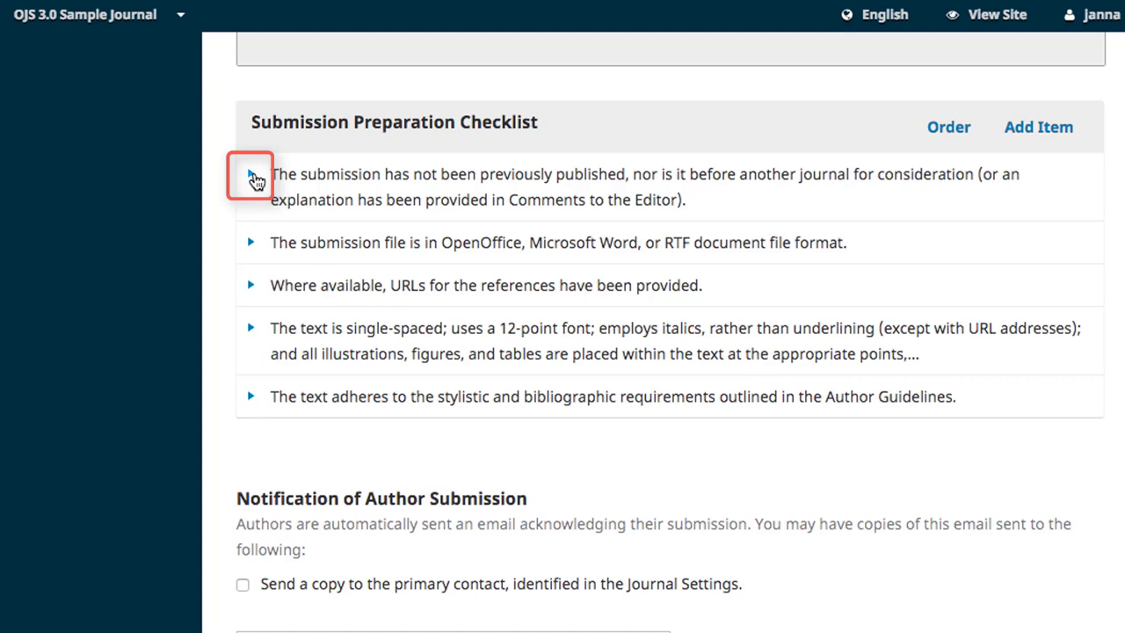
pyautogui.click(254, 179)
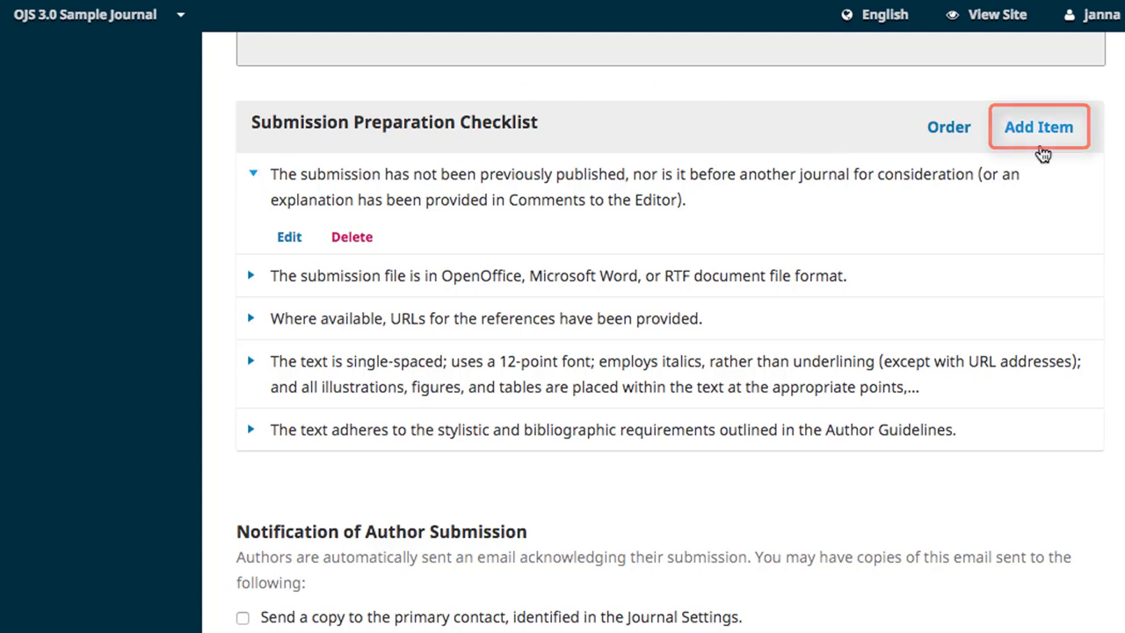
# Add and save a sixth checklist item reading 'Test.'
pyautogui.click(1039, 128)
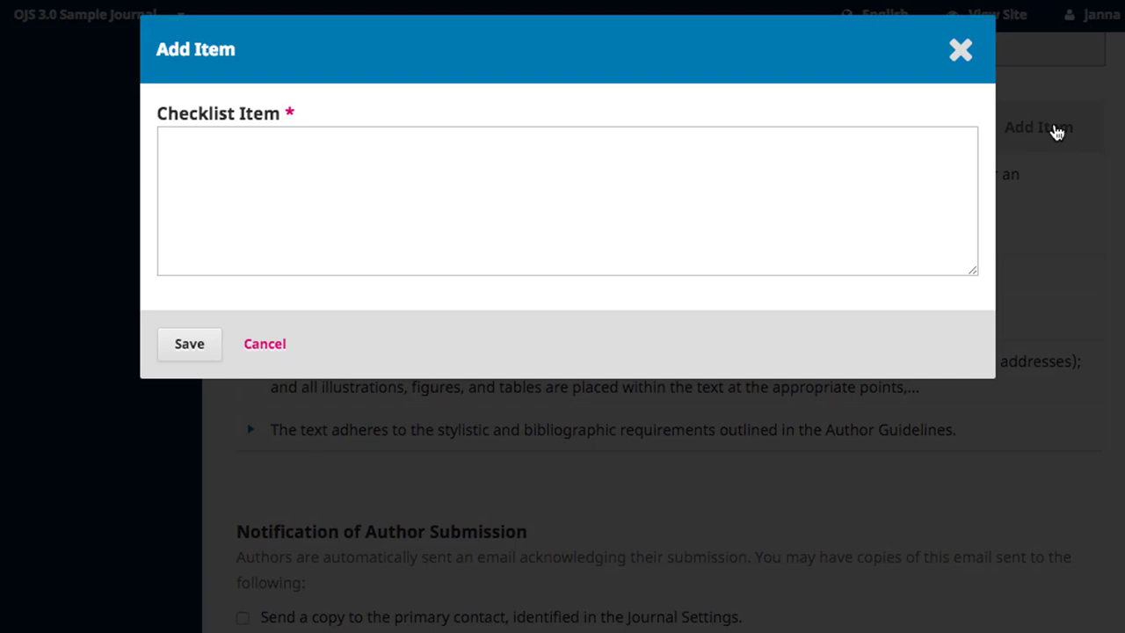
pyautogui.click(630, 185)
pyautogui.write('Tes')
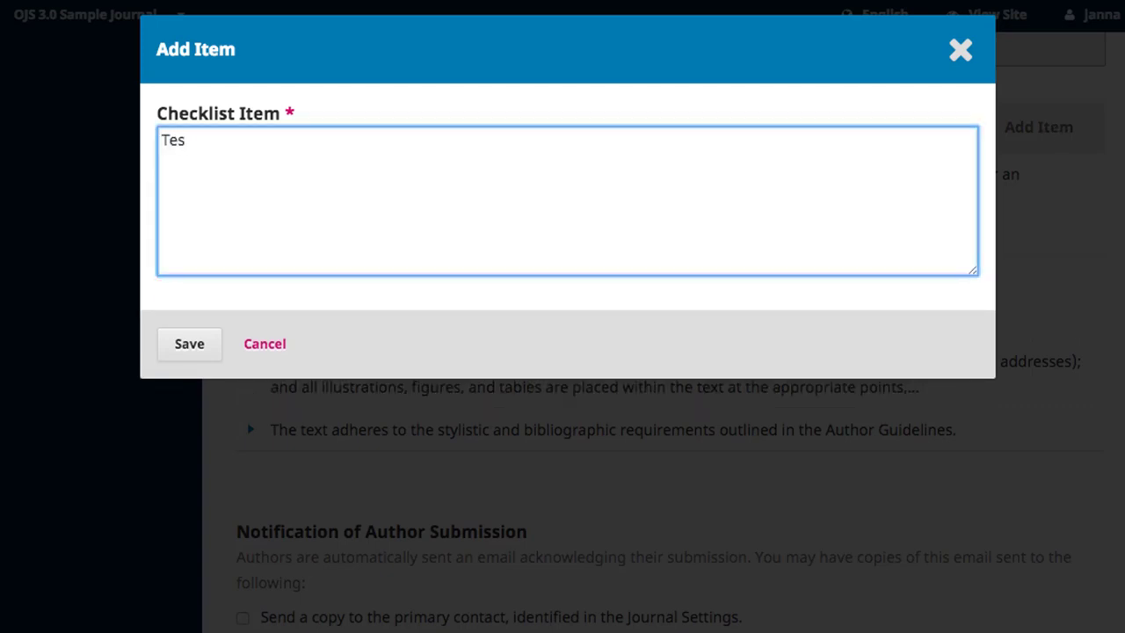
pyautogui.write('t.')
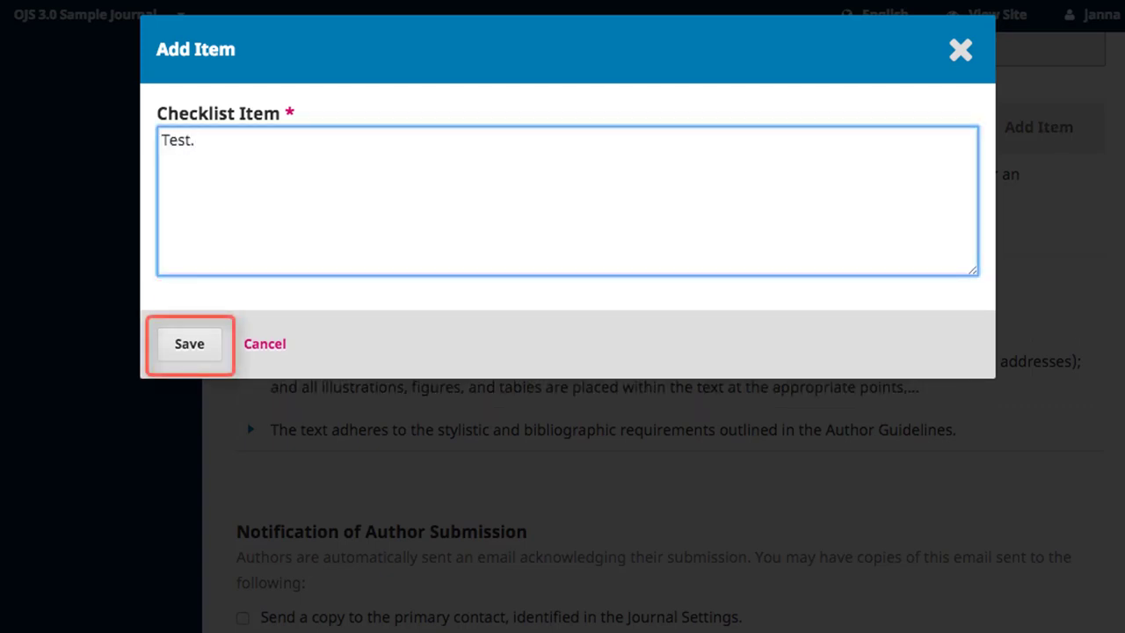
pyautogui.click(192, 351)
# Copy submission acknowledgements to the primary contact and to an extra e-mail address
pyautogui.scroll(-5, 1044, 526)
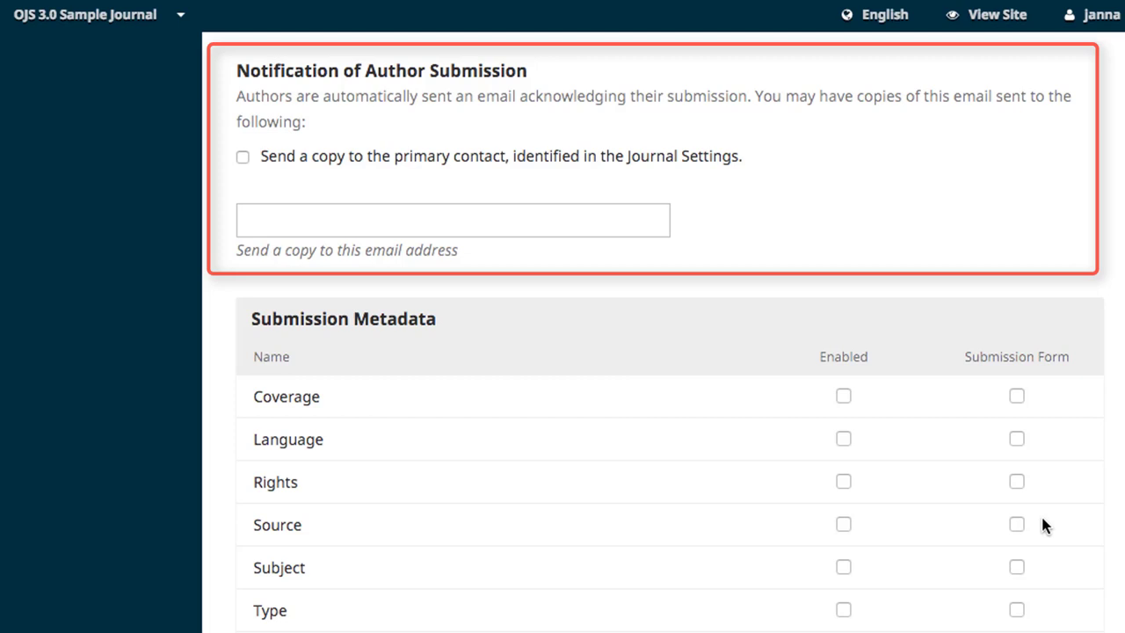
pyautogui.click(242, 157)
pyautogui.click(276, 220)
pyautogui.click(712, 267)
pyautogui.scroll(-3, 713, 266)
pyautogui.scroll(-1, 714, 278)
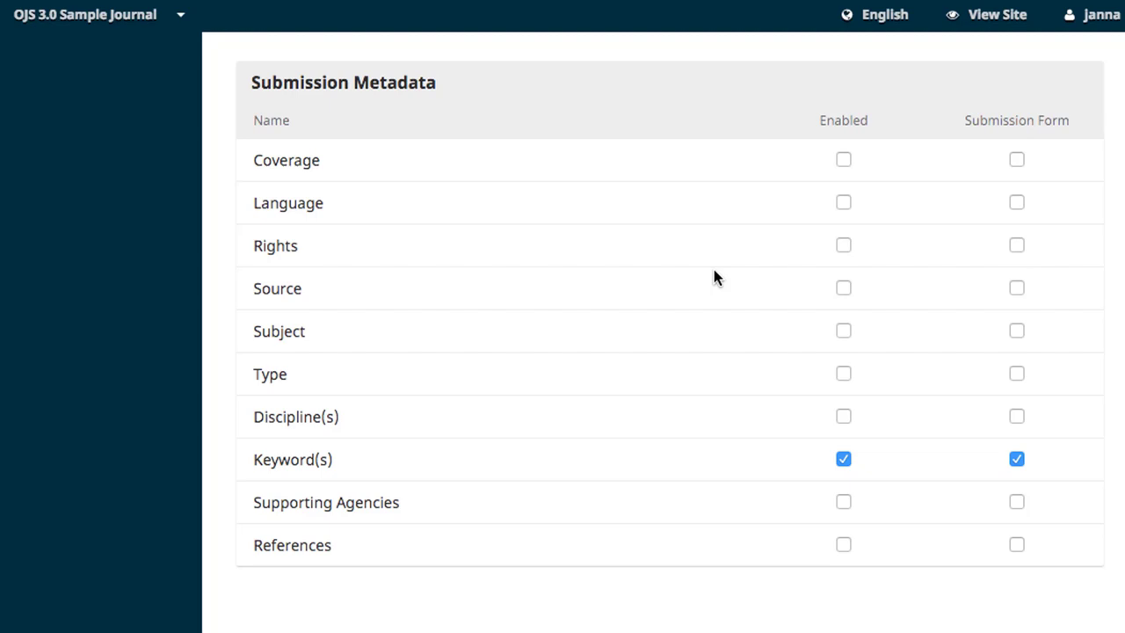
# Save the Submission tab settings below the Privacy Statement
pyautogui.scroll(-5, 713, 271)
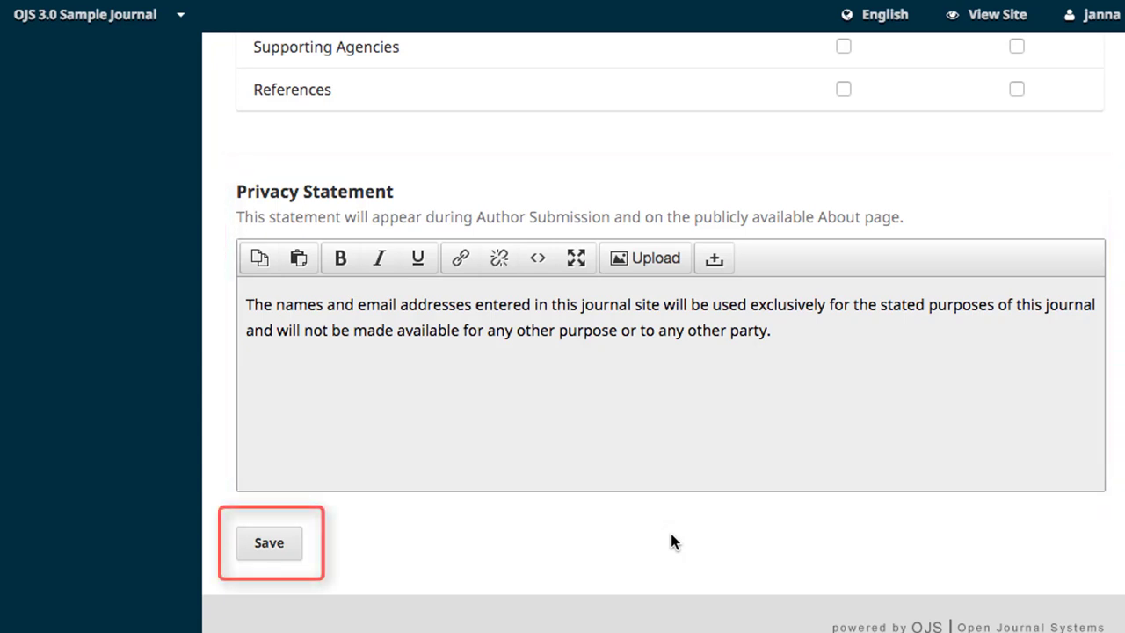
pyautogui.click(264, 554)
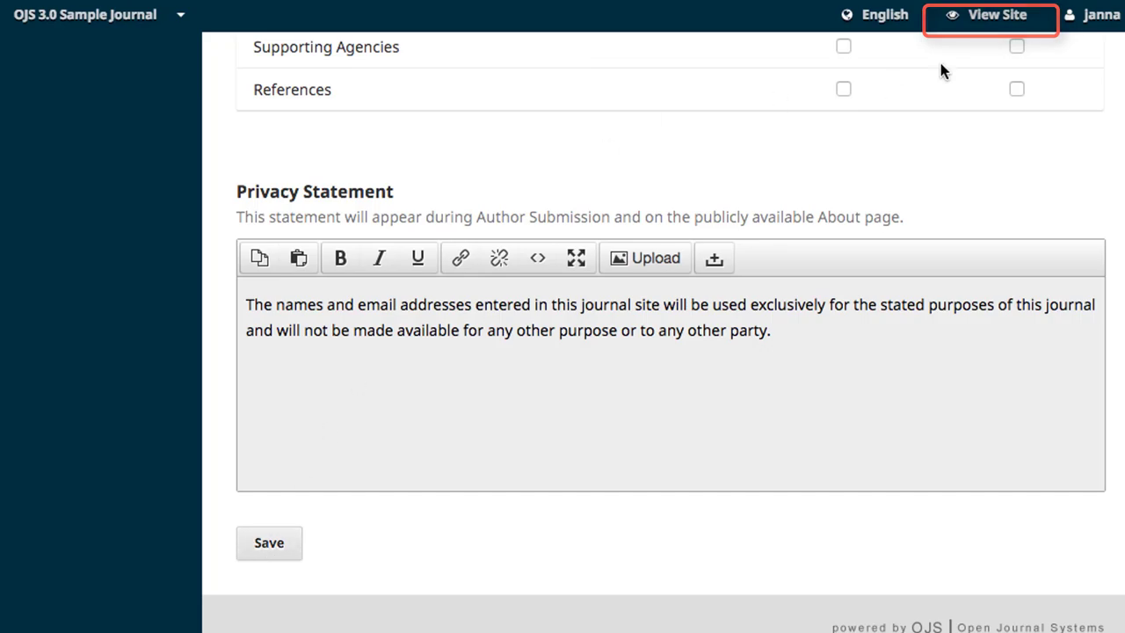
# View the public About > Submissions page showing the 'Test.' item and 'Test information.' guidelines
pyautogui.click(982, 20)
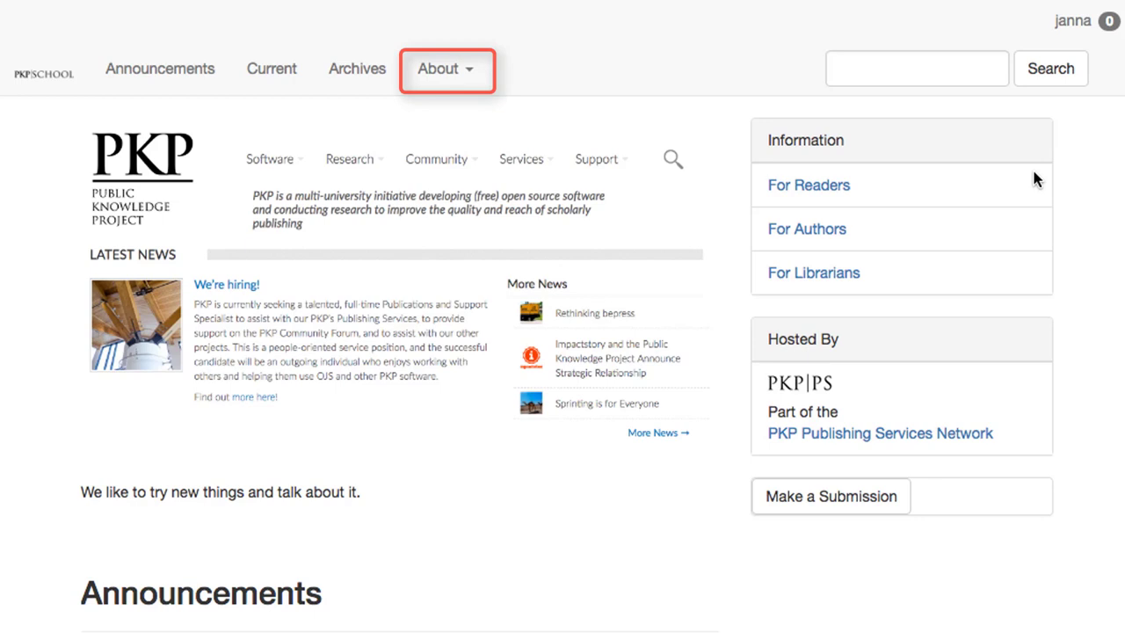
pyautogui.click(442, 76)
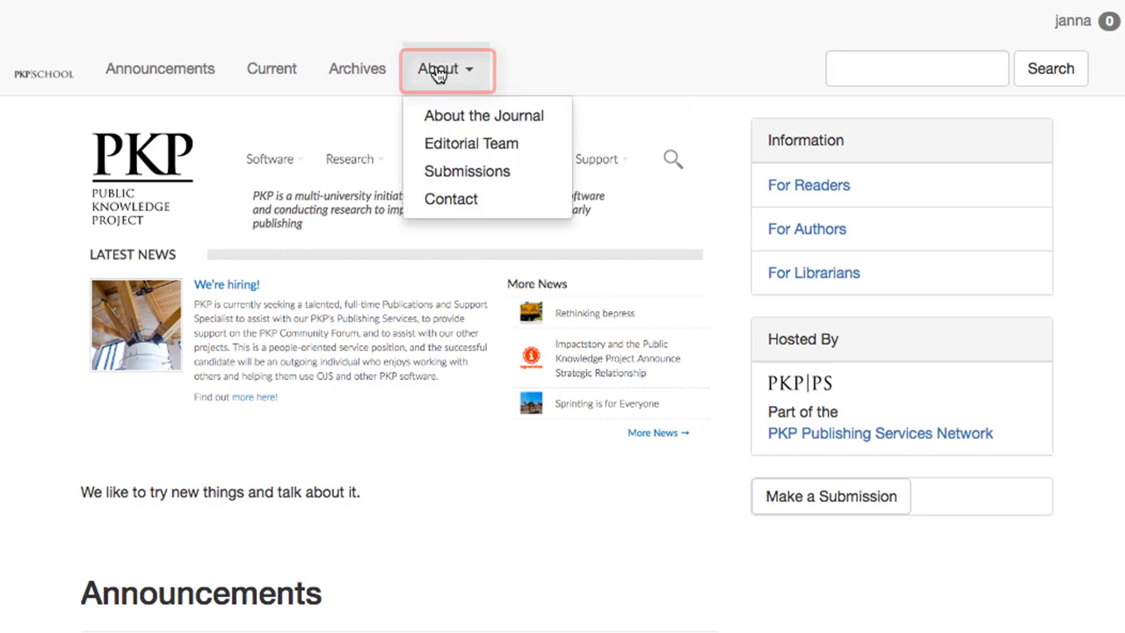
pyautogui.click(445, 171)
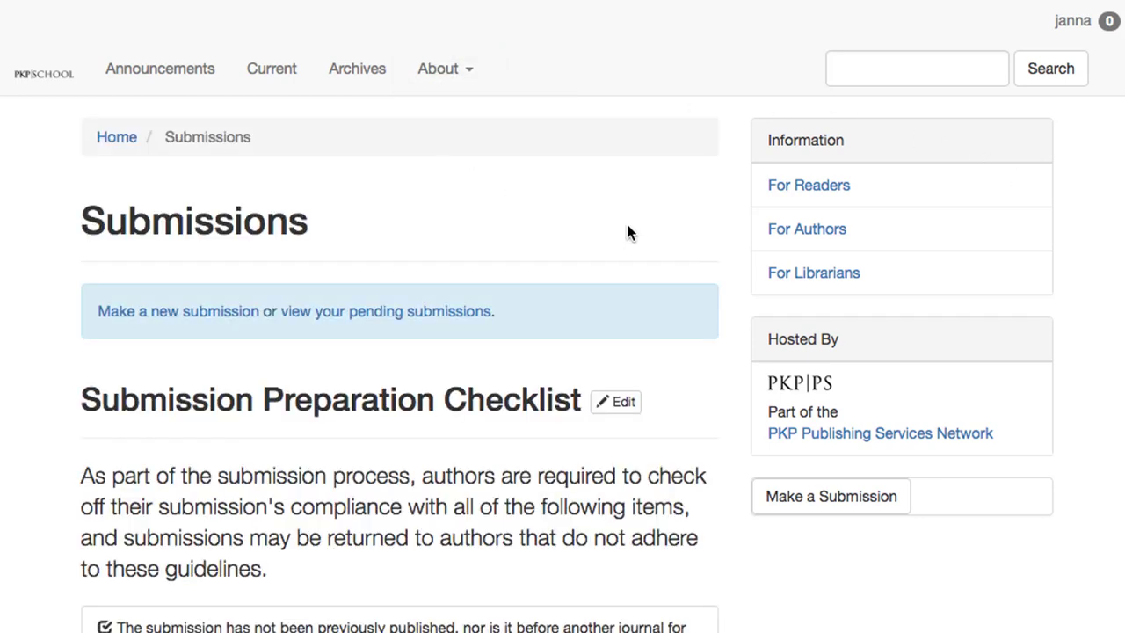
pyautogui.scroll(-5, 885, 624)
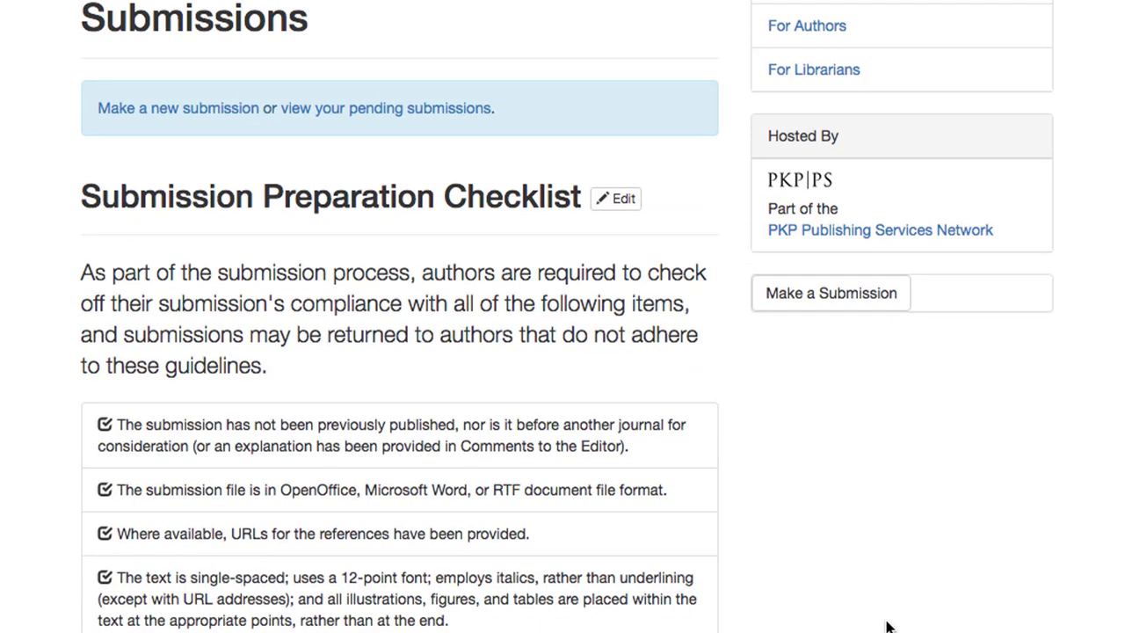
pyautogui.scroll(-4, 886, 626)
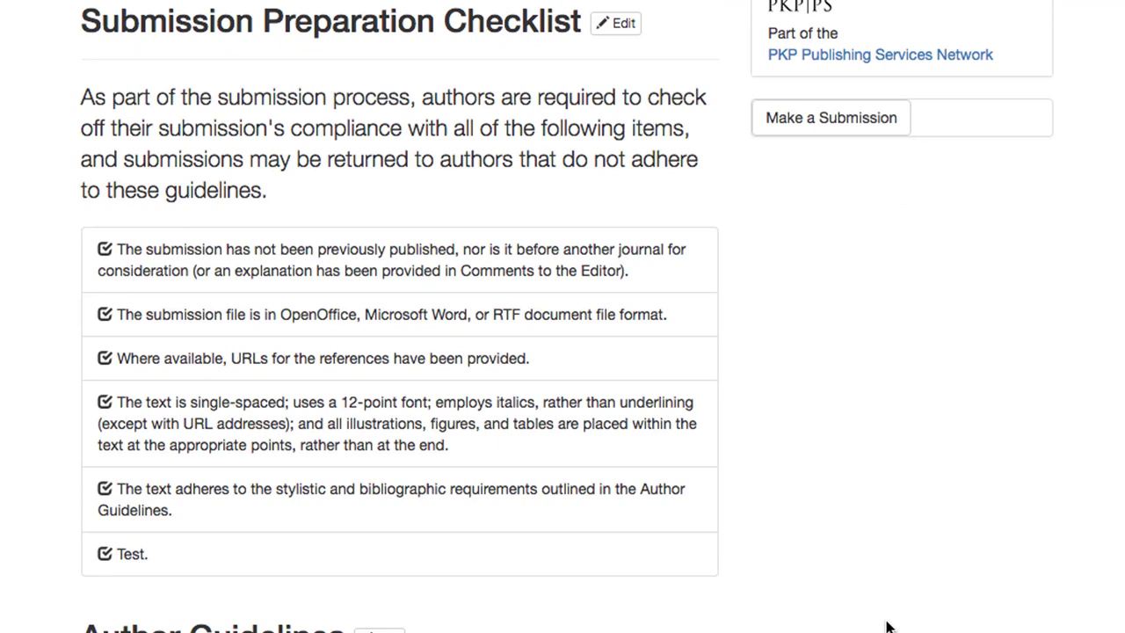
pyautogui.scroll(-4, 886, 626)
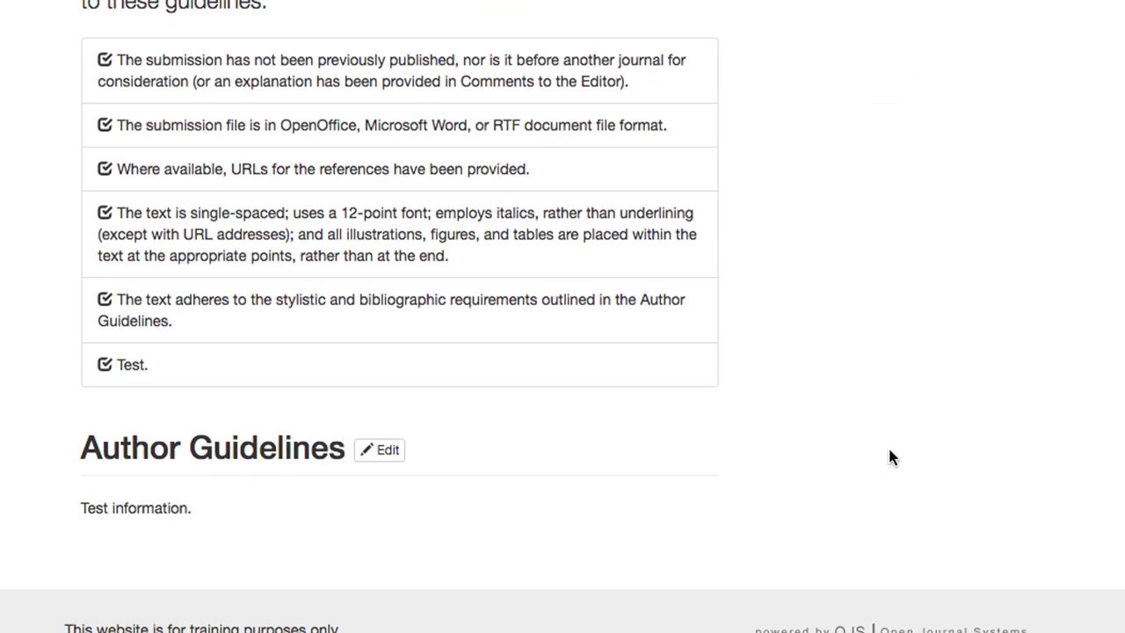
pyautogui.scroll(10, 887, 457)
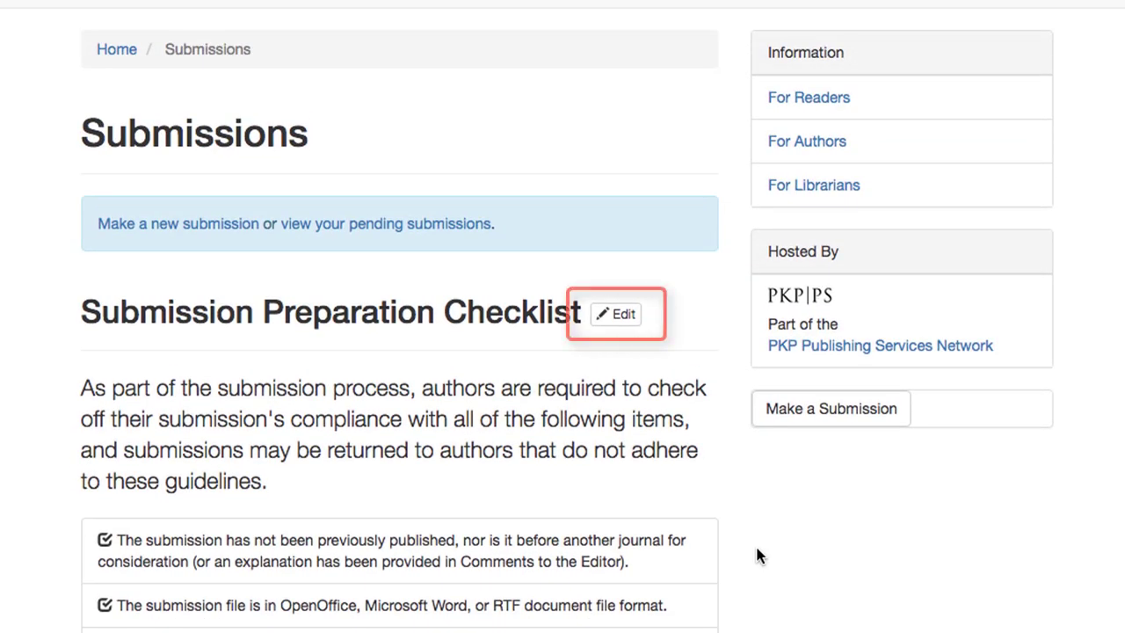